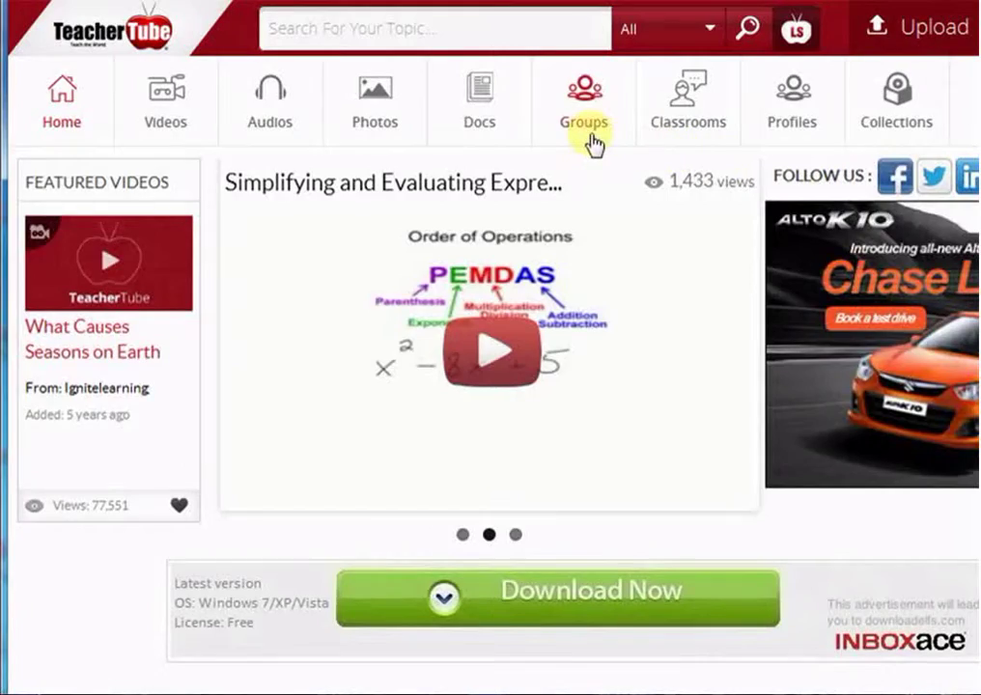
# From the Groups listing, open the Create Group form and start choosing a thumbnail image.
pyautogui.click(585, 135)
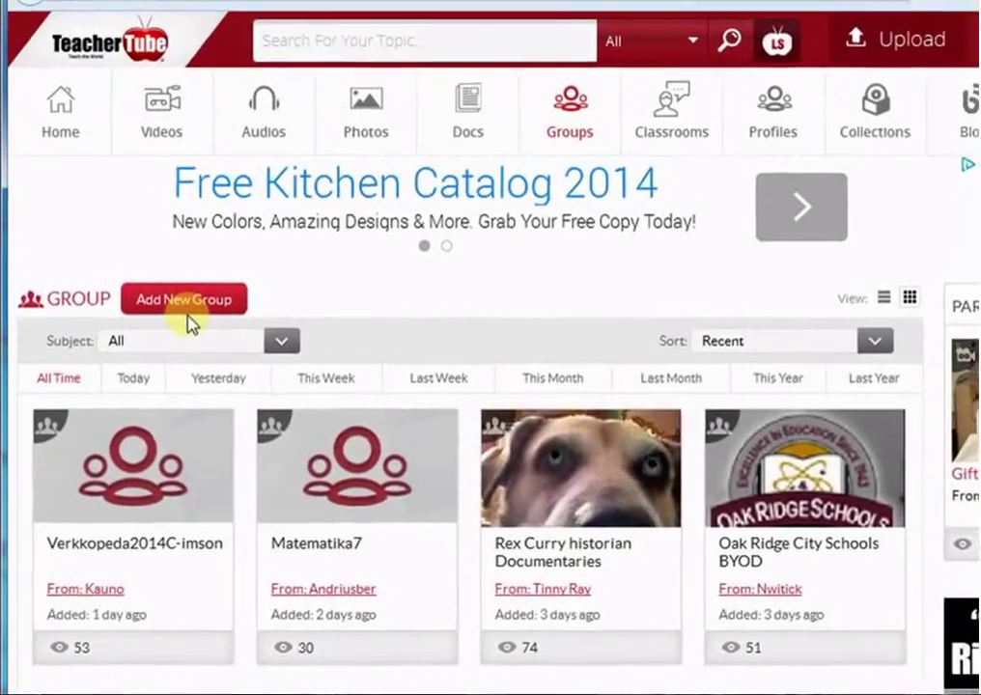
pyautogui.click(187, 308)
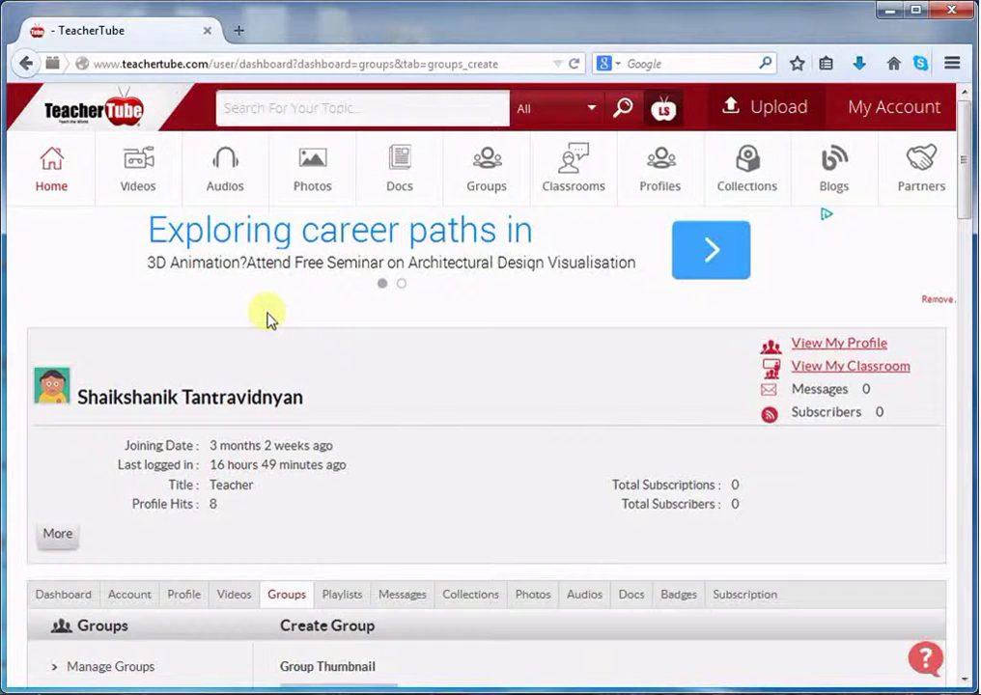
pyautogui.scroll(-5, 268, 319)
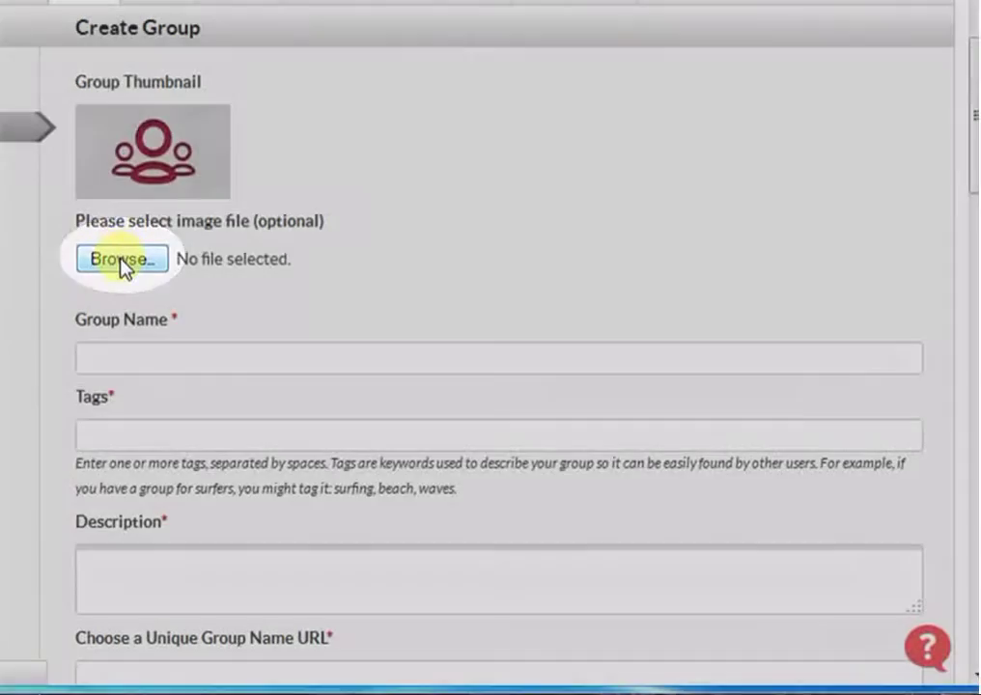
pyautogui.click(120, 259)
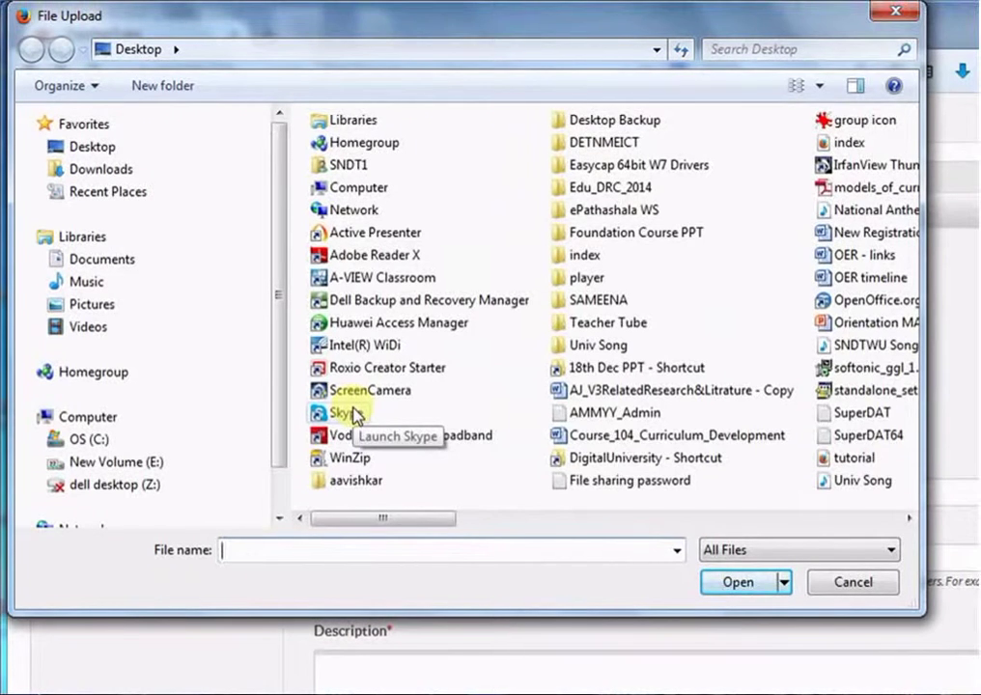
# Attach 'group icon.png' from the Desktop as the group thumbnail.
pyautogui.hscroll(2, 355, 413)
pyautogui.click(367, 122)
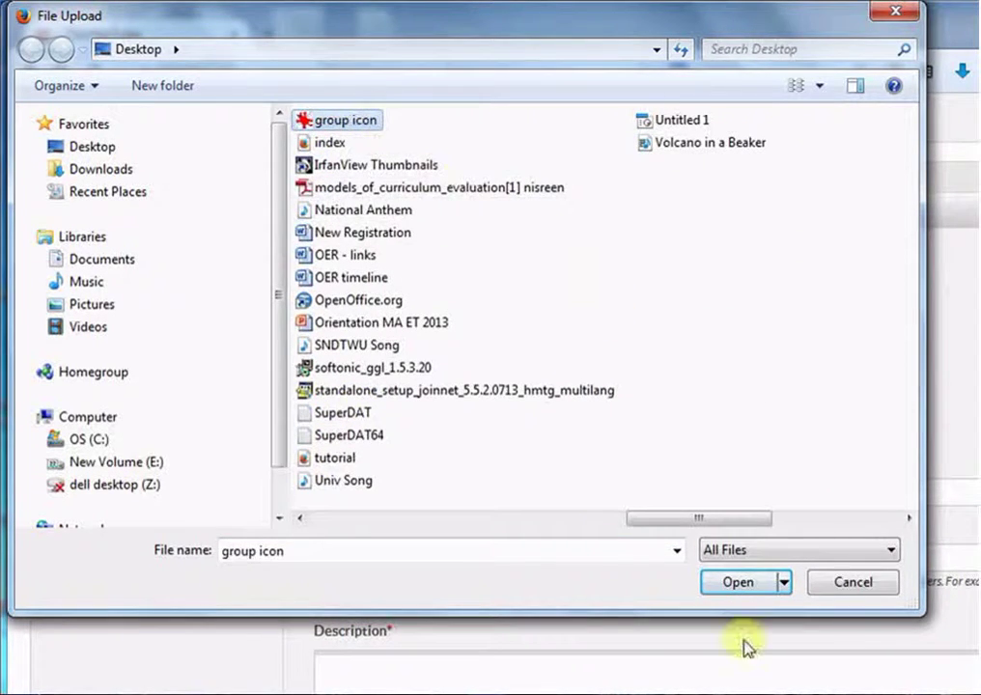
pyautogui.click(740, 582)
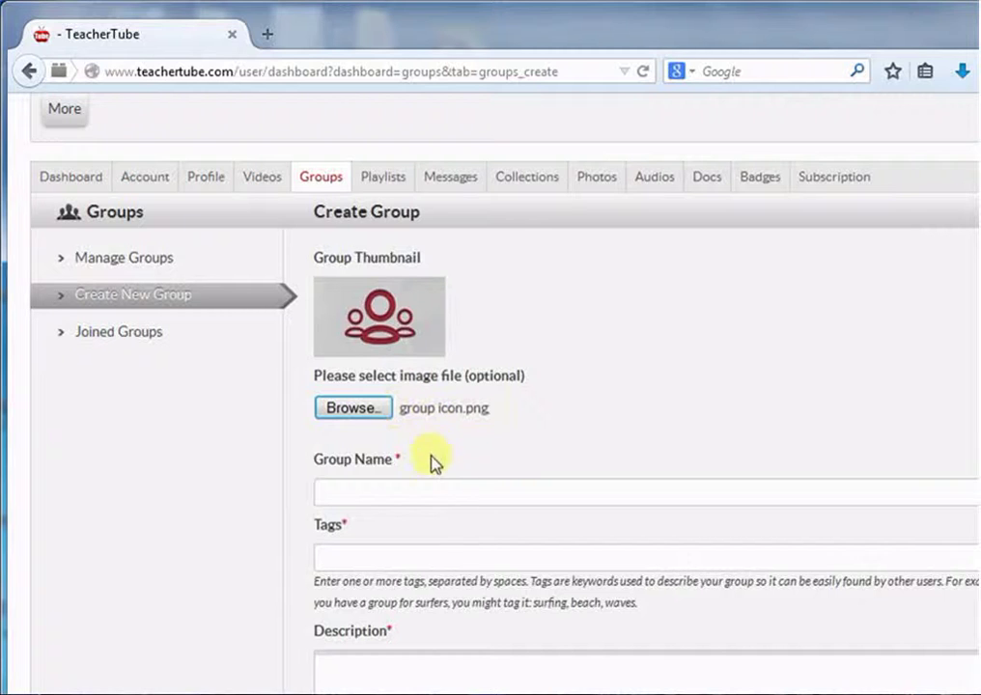
# Name the group 'Educational Technology' with tags 'educational technology education'.
pyautogui.click(427, 487)
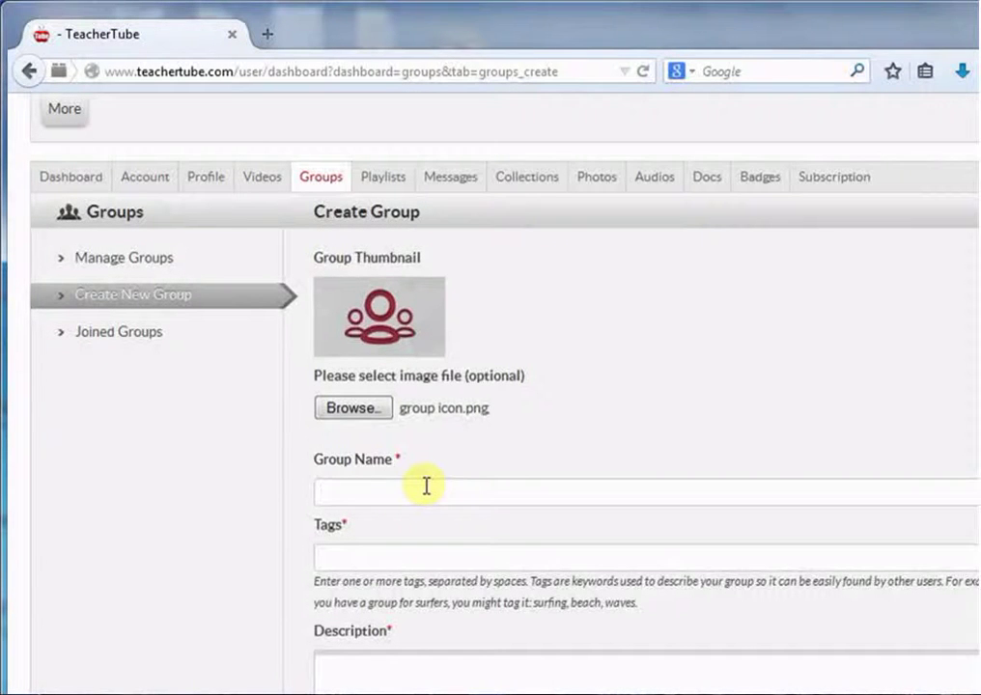
pyautogui.write('Educational Technology')
pyautogui.click(466, 548)
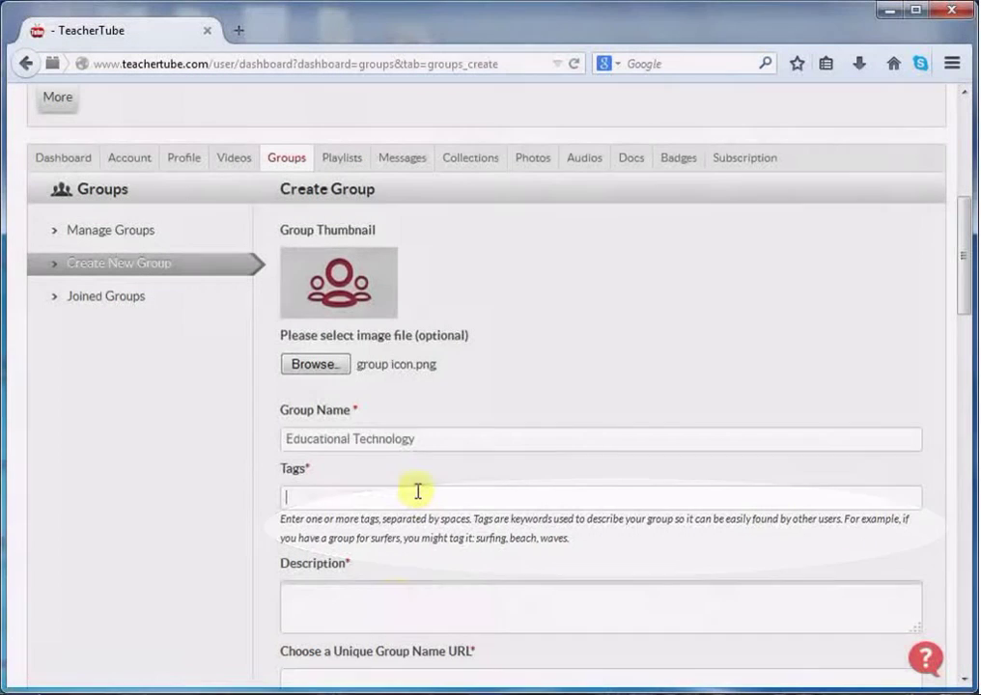
pyautogui.write('educational technology education')
# Set the group URL to 'techforeducation' and assign the group to the Reading channel.
pyautogui.click(397, 599)
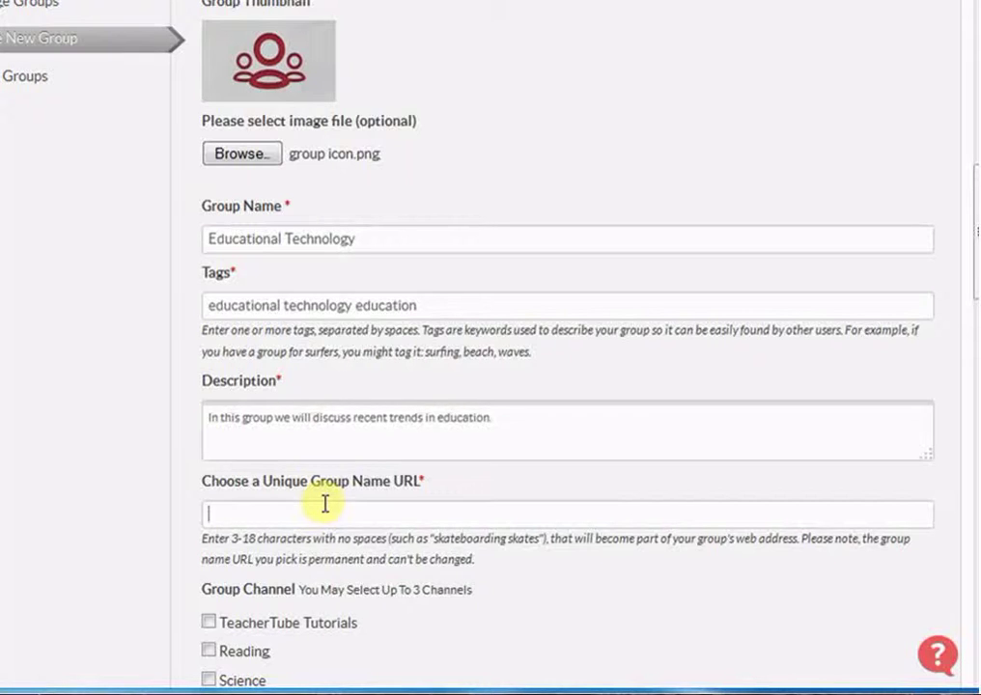
pyautogui.write('techforeducation')
pyautogui.scroll(-3, 315, 560)
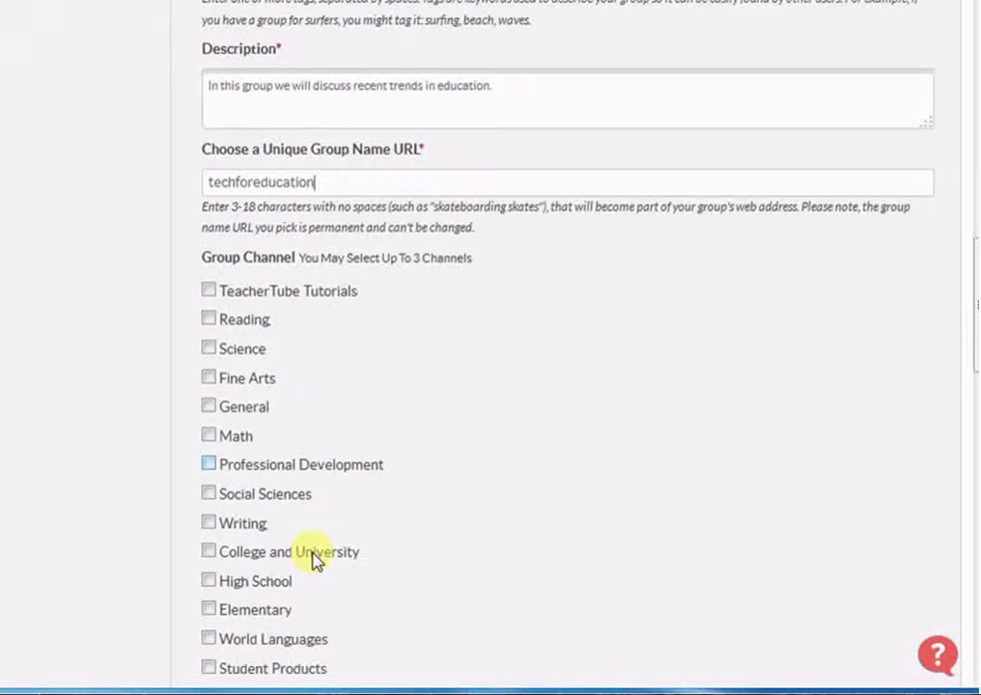
pyautogui.scroll(-1, 315, 560)
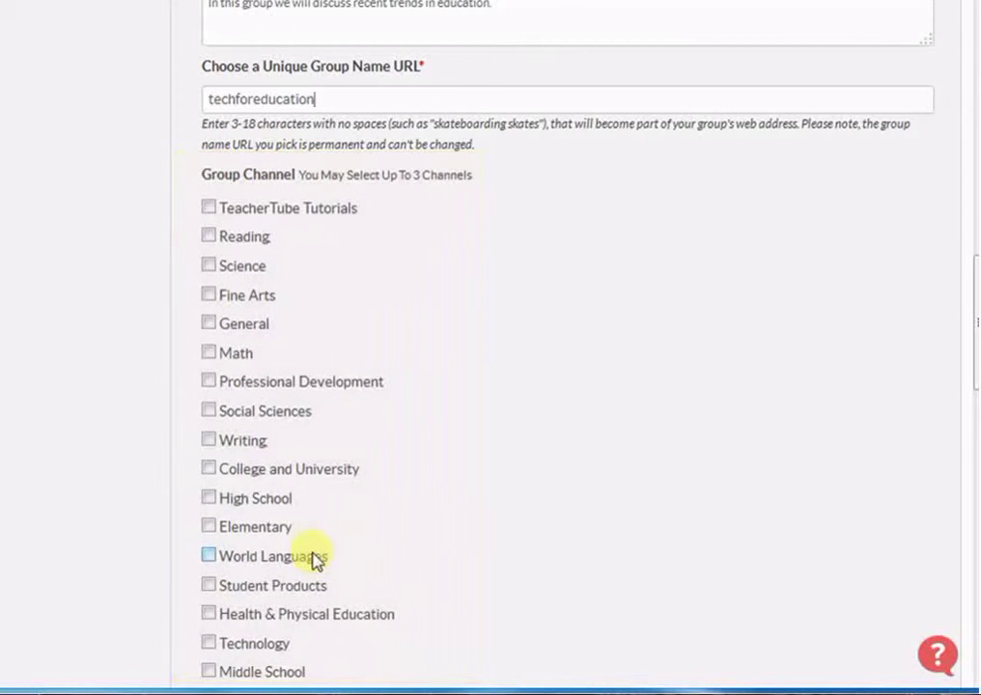
pyautogui.click(258, 238)
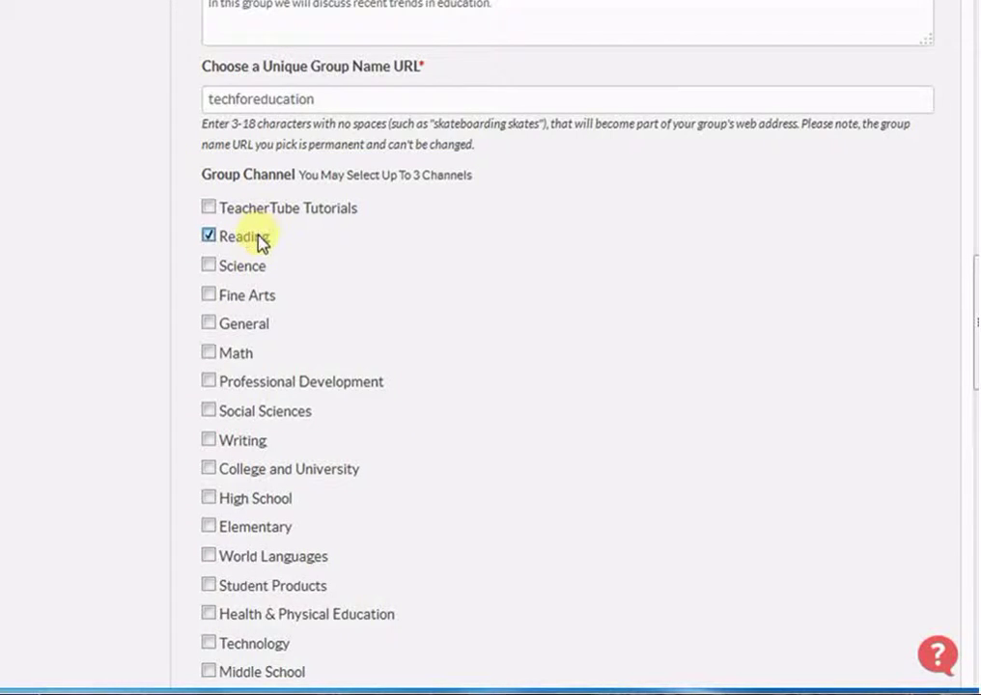
# Make the Educational Technology group Private (invite only) and create it.
pyautogui.scroll(-10, 267, 290)
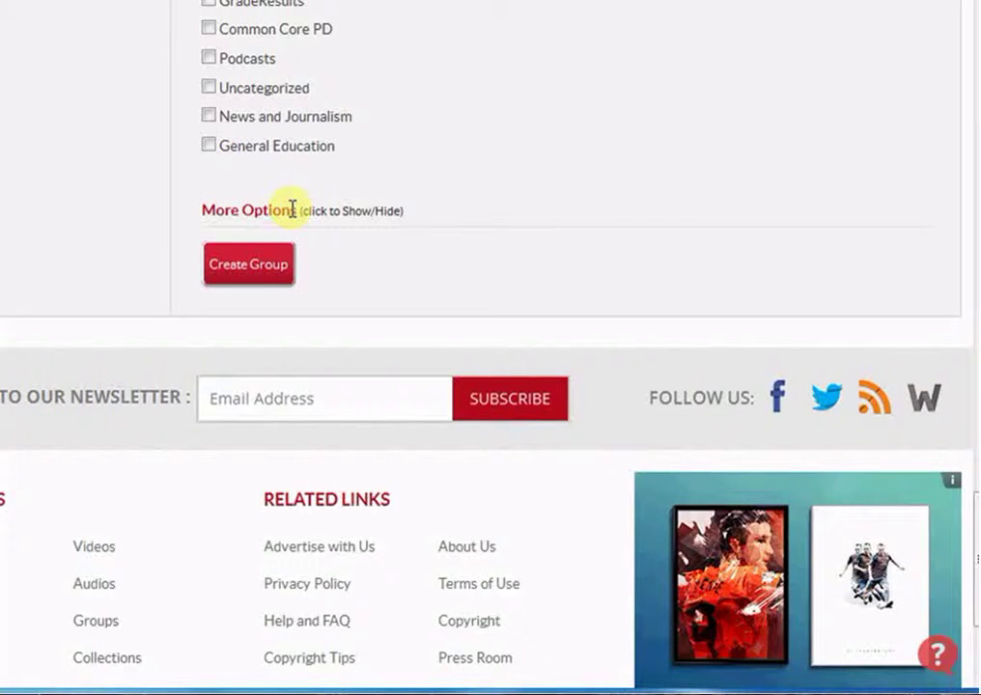
pyautogui.click(291, 209)
pyautogui.click(292, 347)
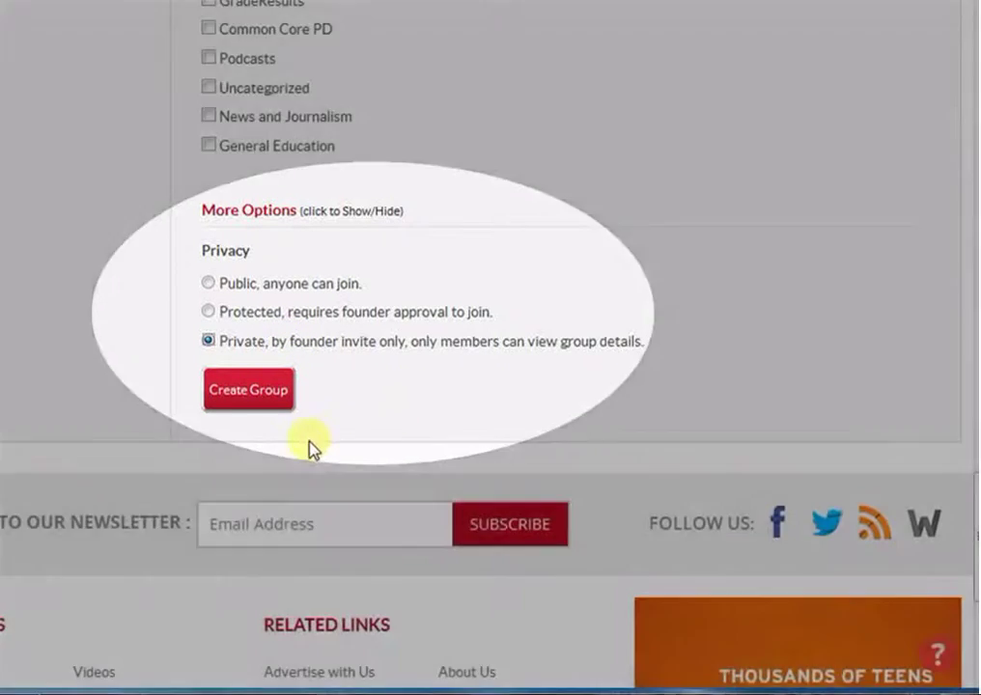
pyautogui.click(259, 396)
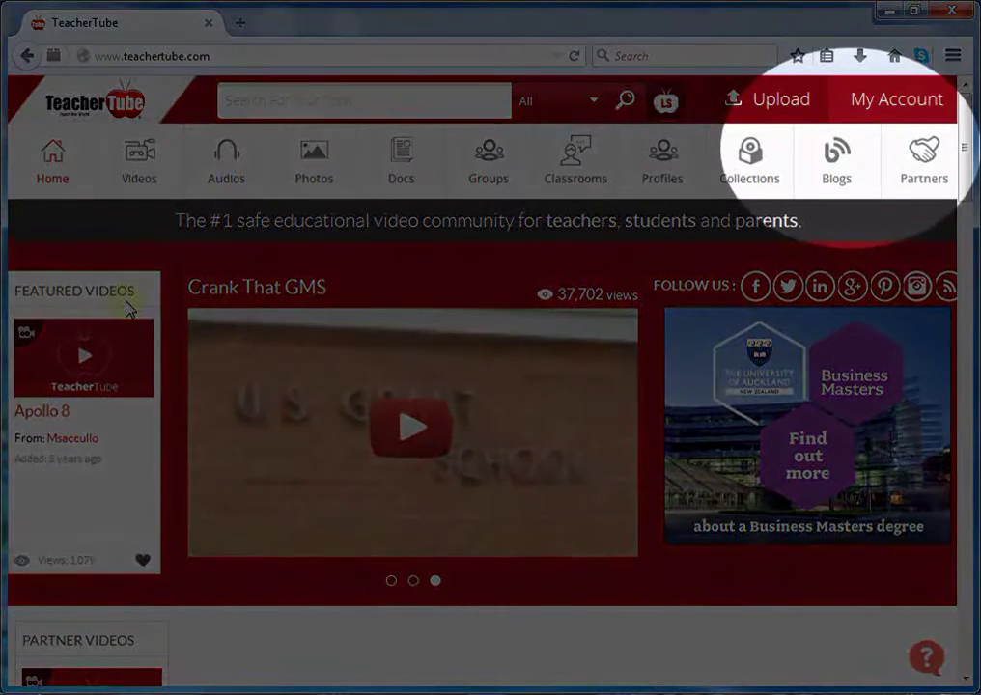
pyautogui.click(896, 107)
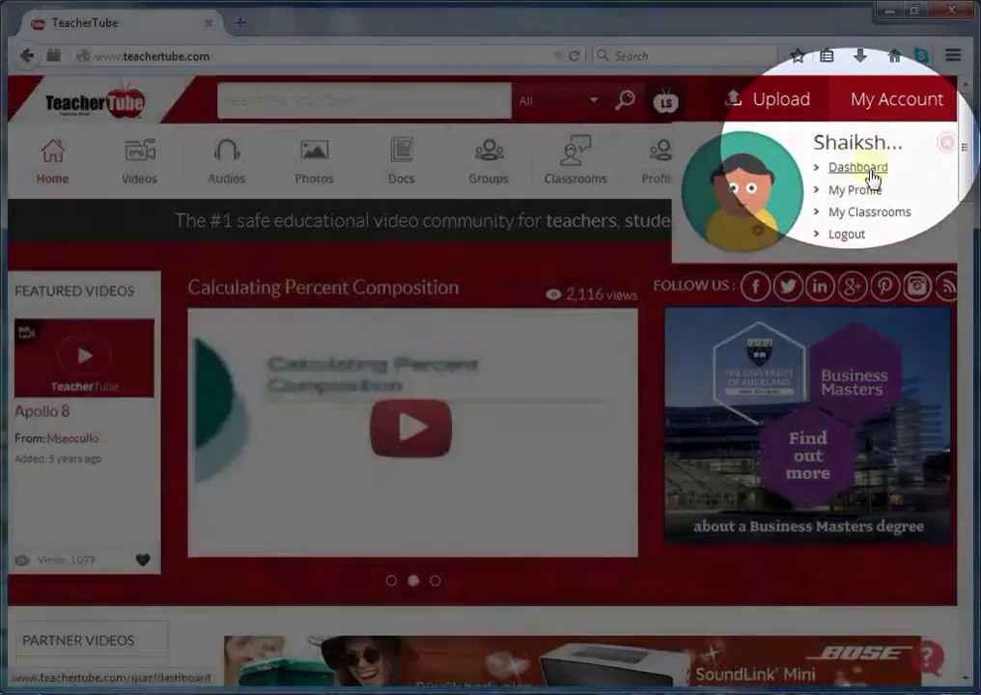
# Show the Dashboard's Manage Groups table listing Educational Technology with 1 member, active.
pyautogui.click(858, 168)
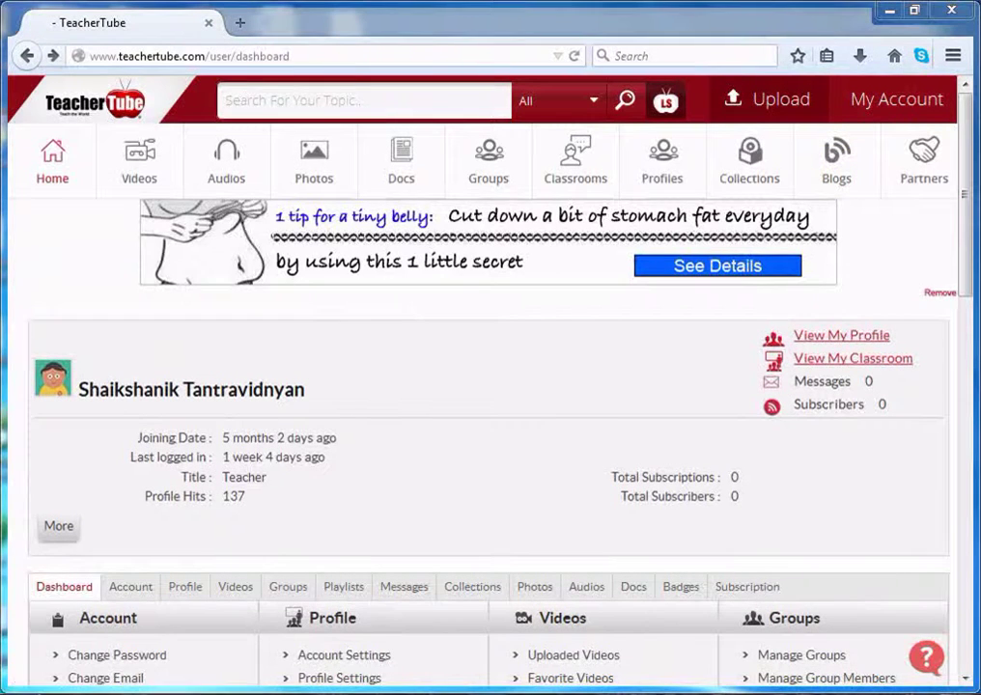
pyautogui.moveTo(963, 288); pyautogui.dragTo(960, 422)
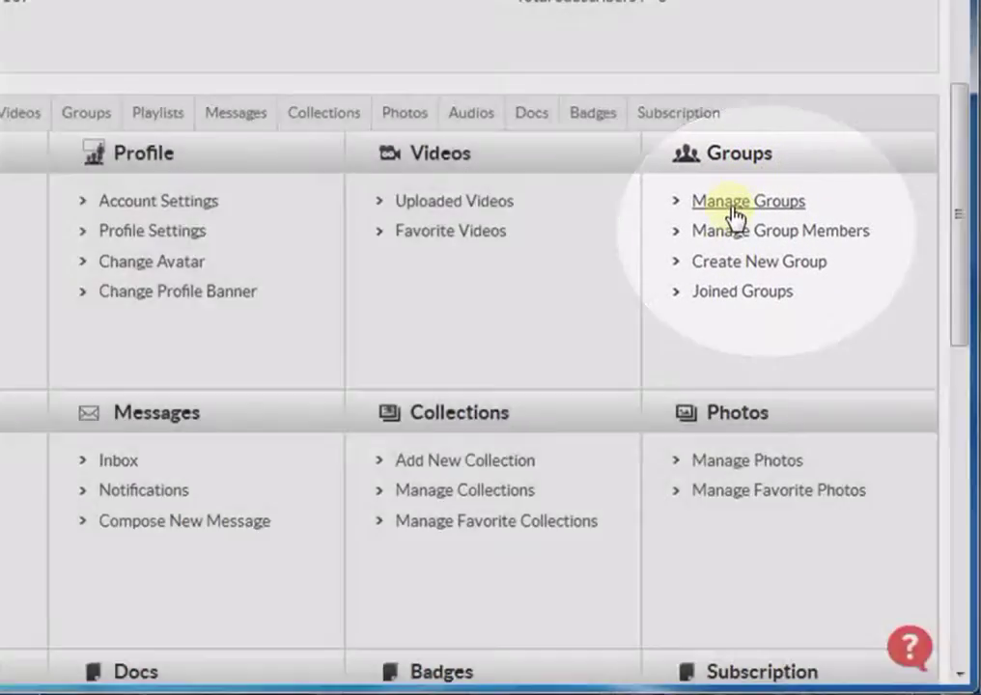
pyautogui.click(733, 206)
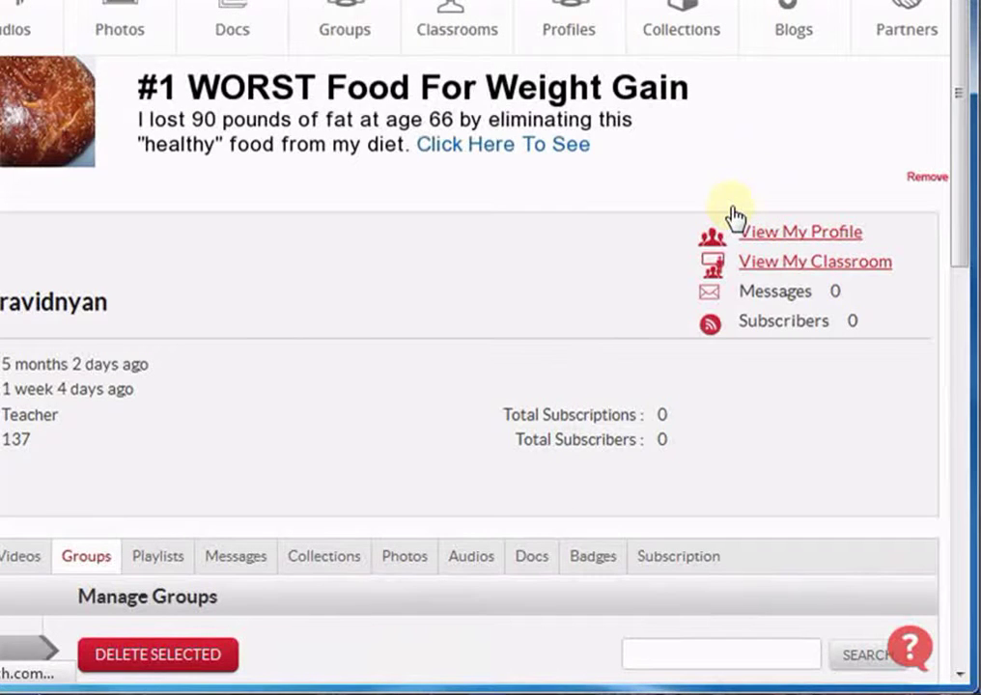
pyautogui.scroll(-2, 733, 215)
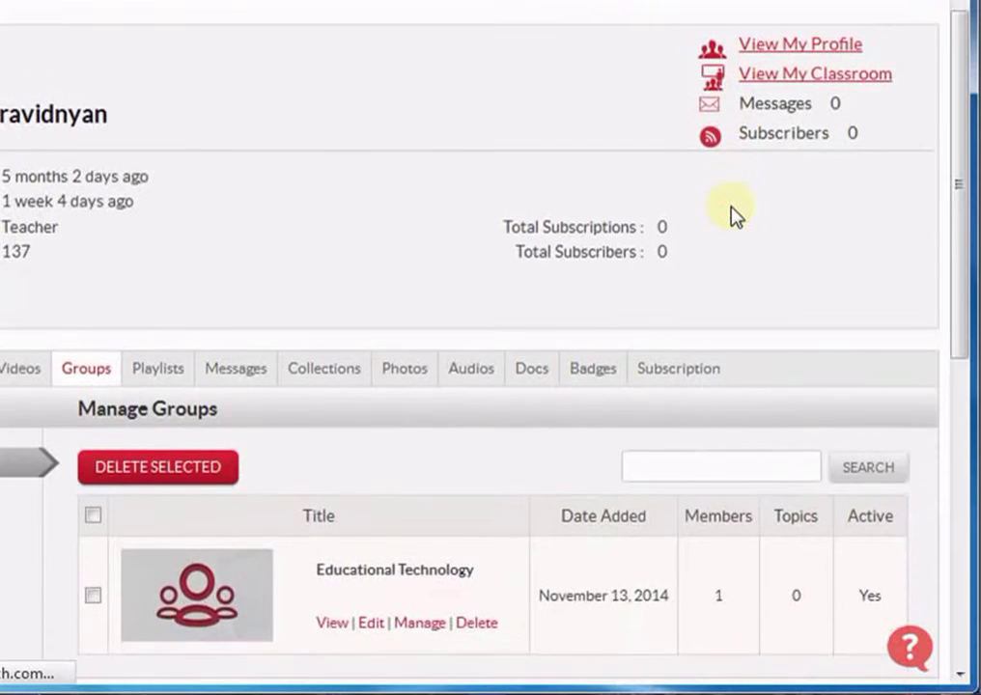
pyautogui.scroll(-2, 733, 215)
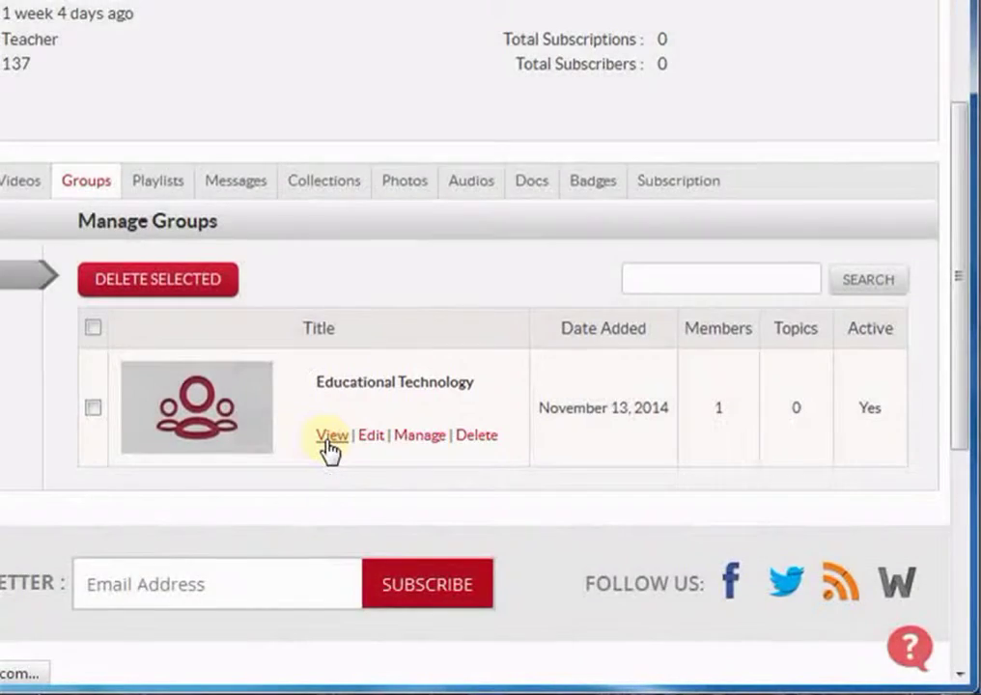
# Open the Educational Technology group page and select its Group URL for copying.
pyautogui.click(329, 439)
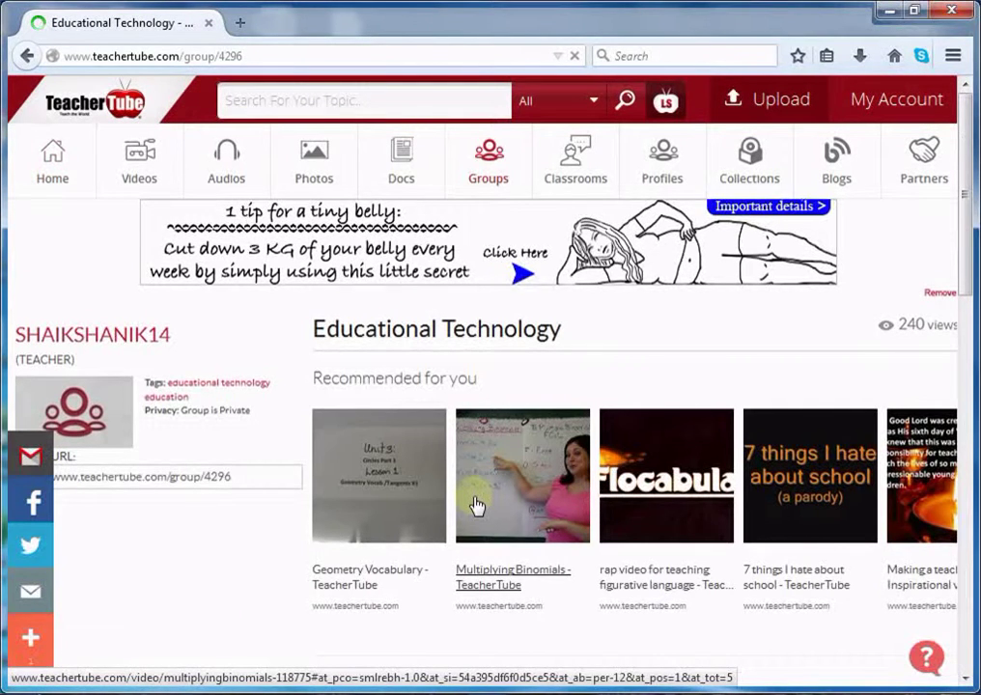
pyautogui.scroll(-1, 476, 505)
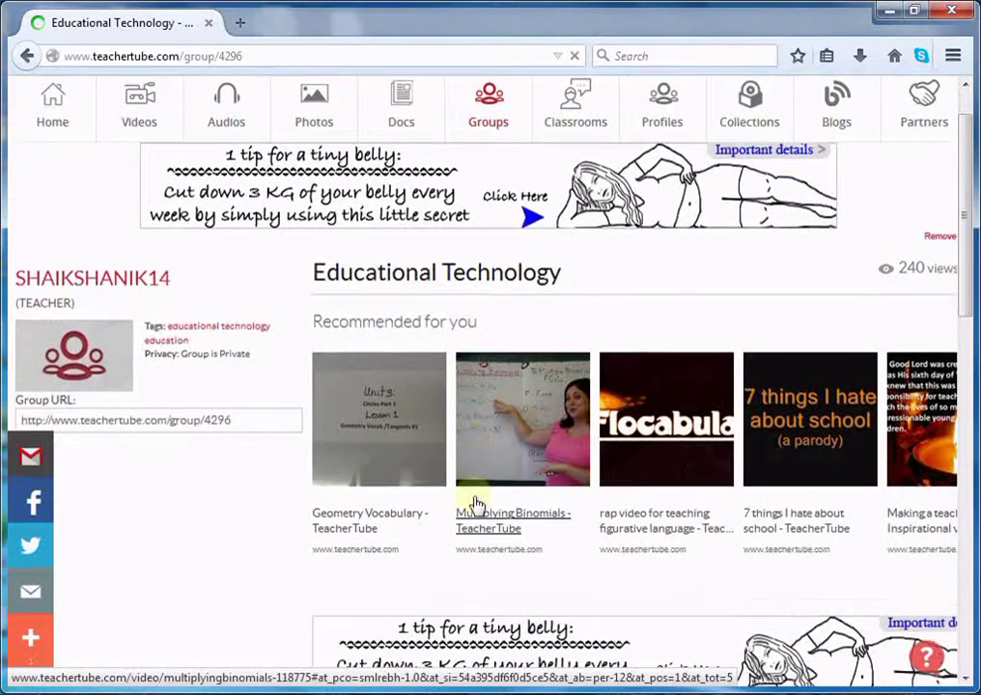
pyautogui.scroll(-1, 476, 505)
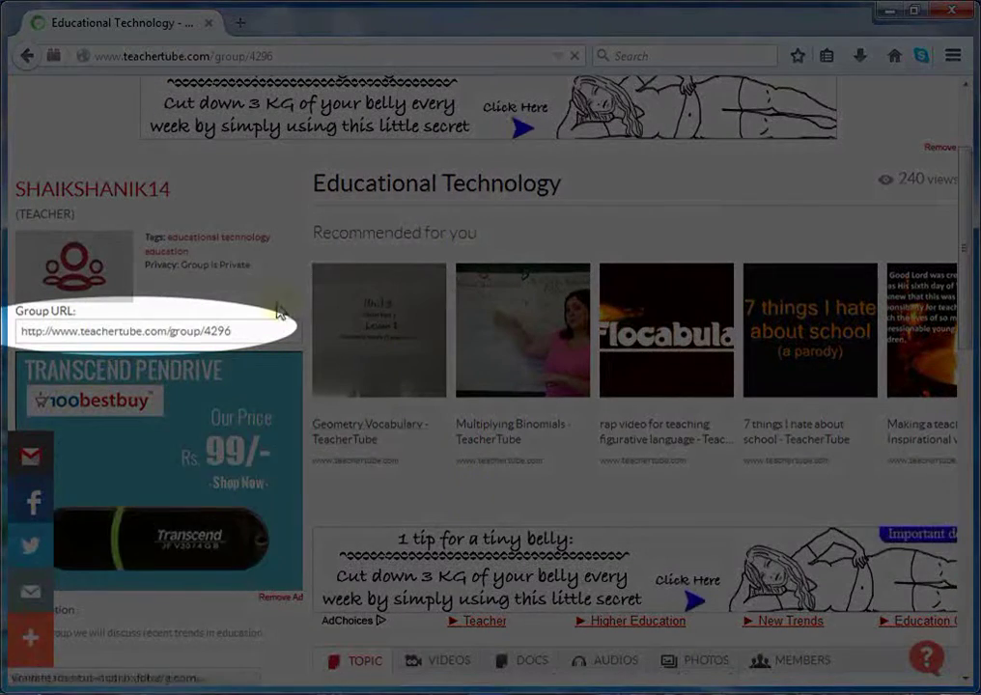
pyautogui.click(267, 327)
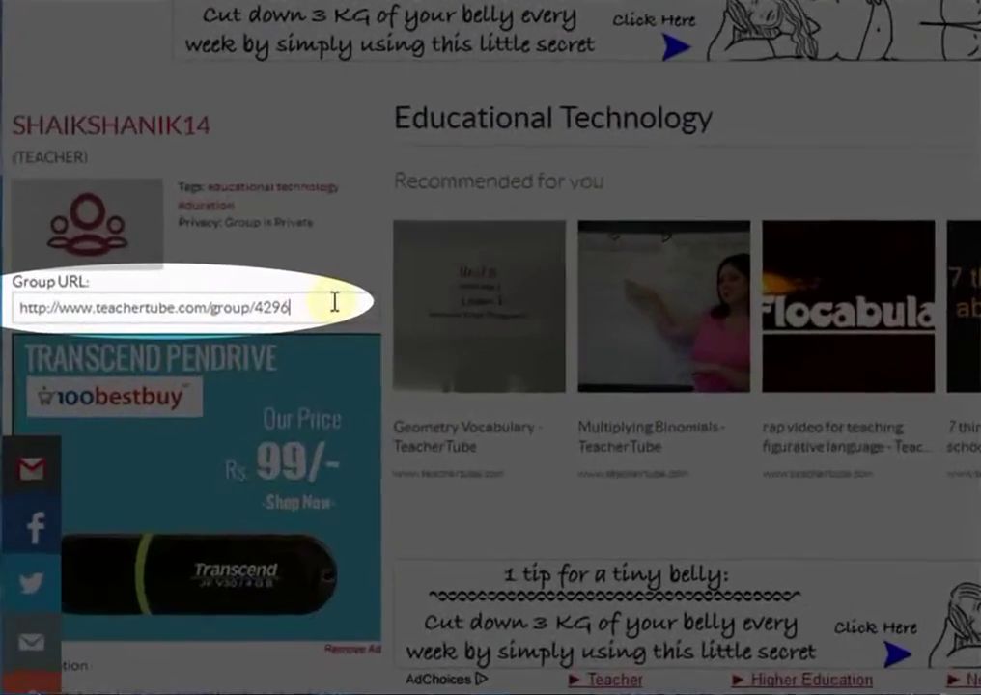
pyautogui.hotkey('ctrl', 'a')
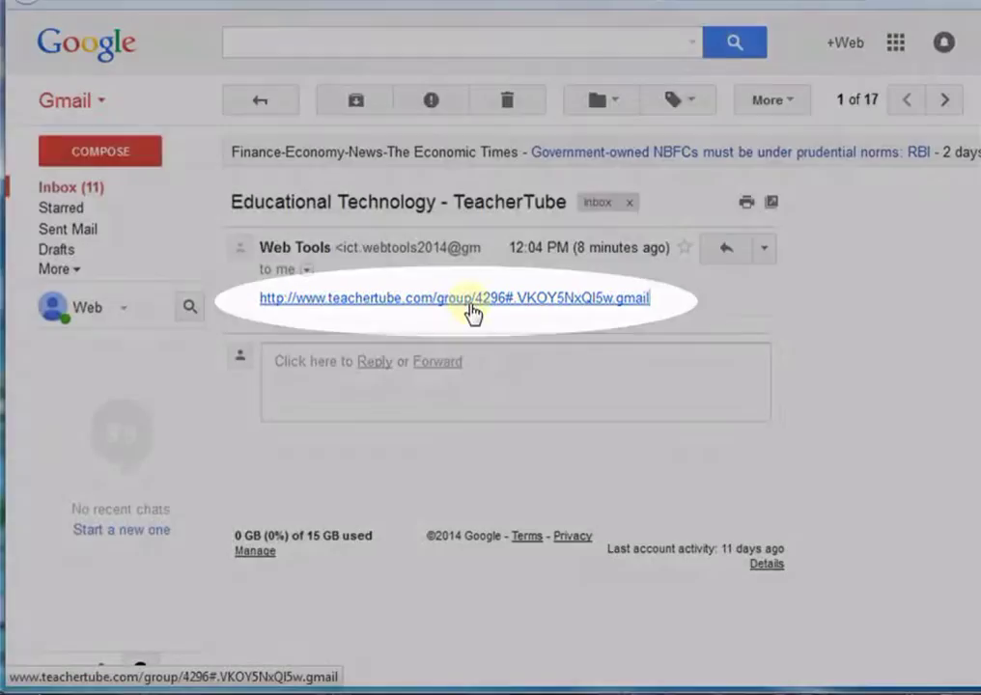
# Follow the teachertube.com/group/4296 link in the received email.
pyautogui.click(471, 301)
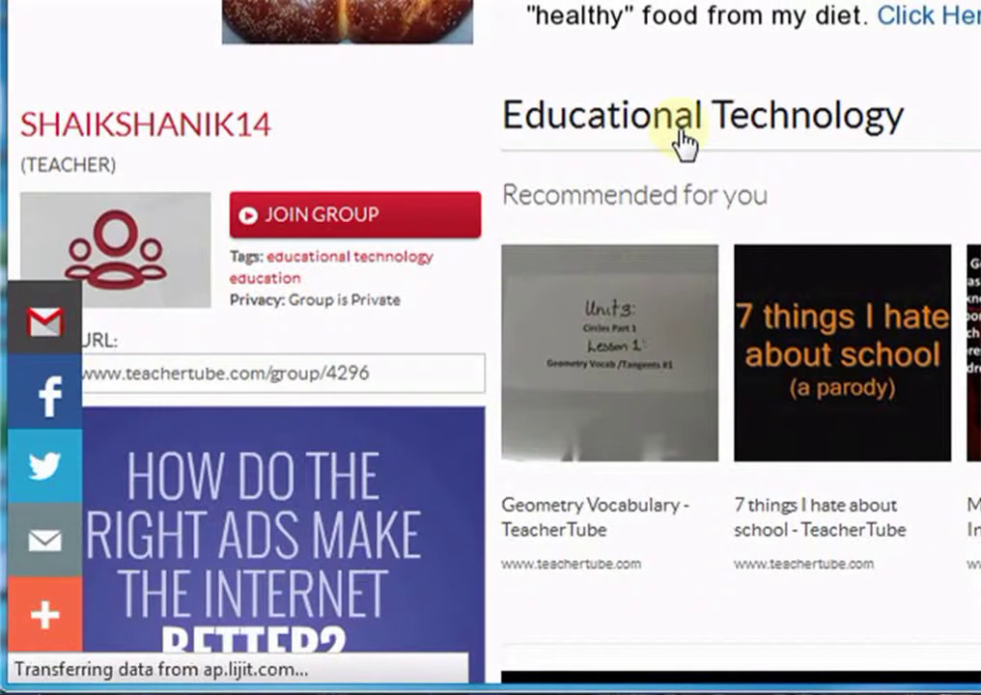
# Join Educational Technology as the second user, then view the Dashboard's Joined Groups panel.
pyautogui.click(428, 240)
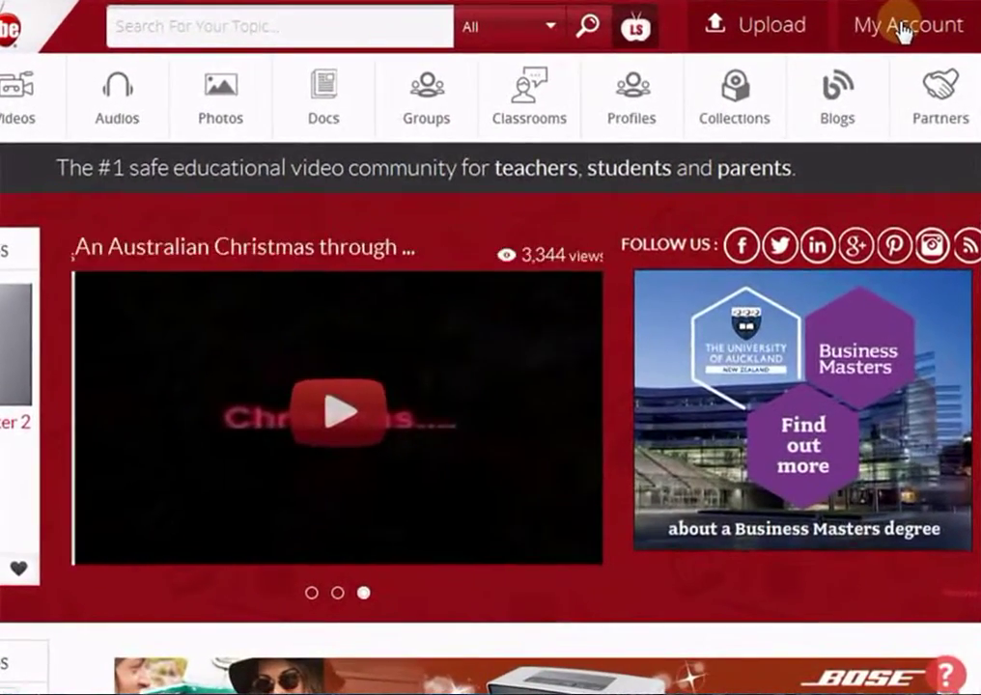
pyautogui.click(894, 83)
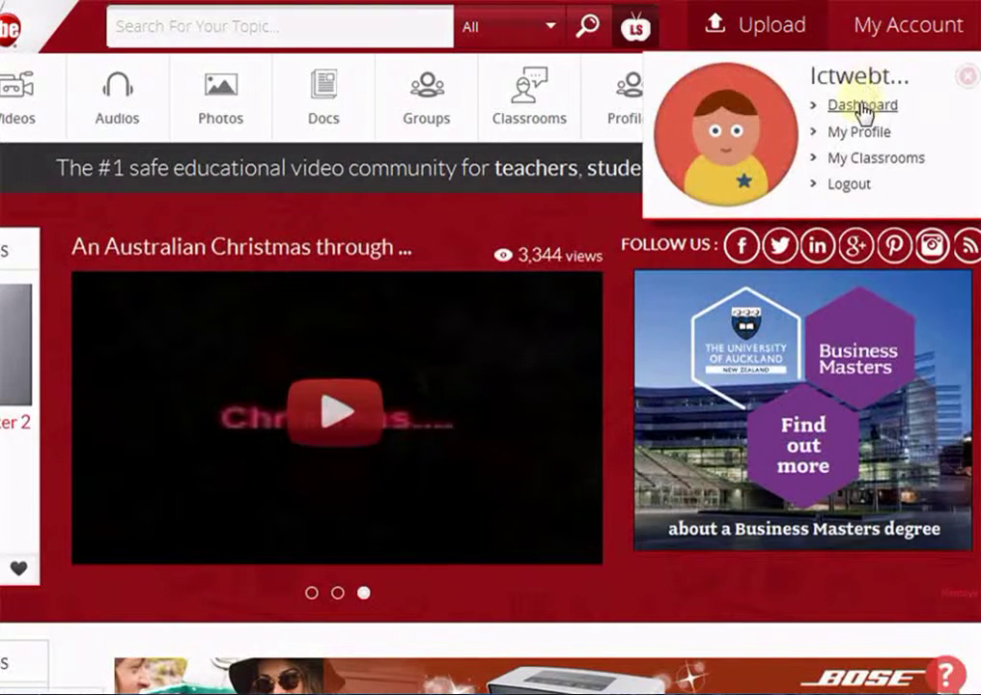
pyautogui.click(861, 105)
pyautogui.scroll(-2, 784, 632)
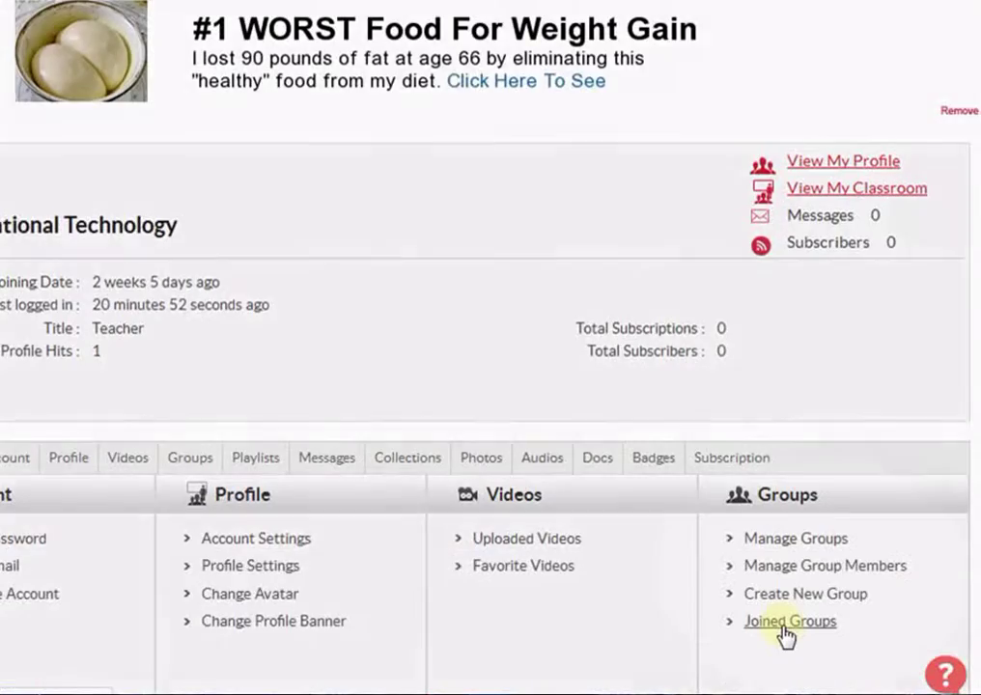